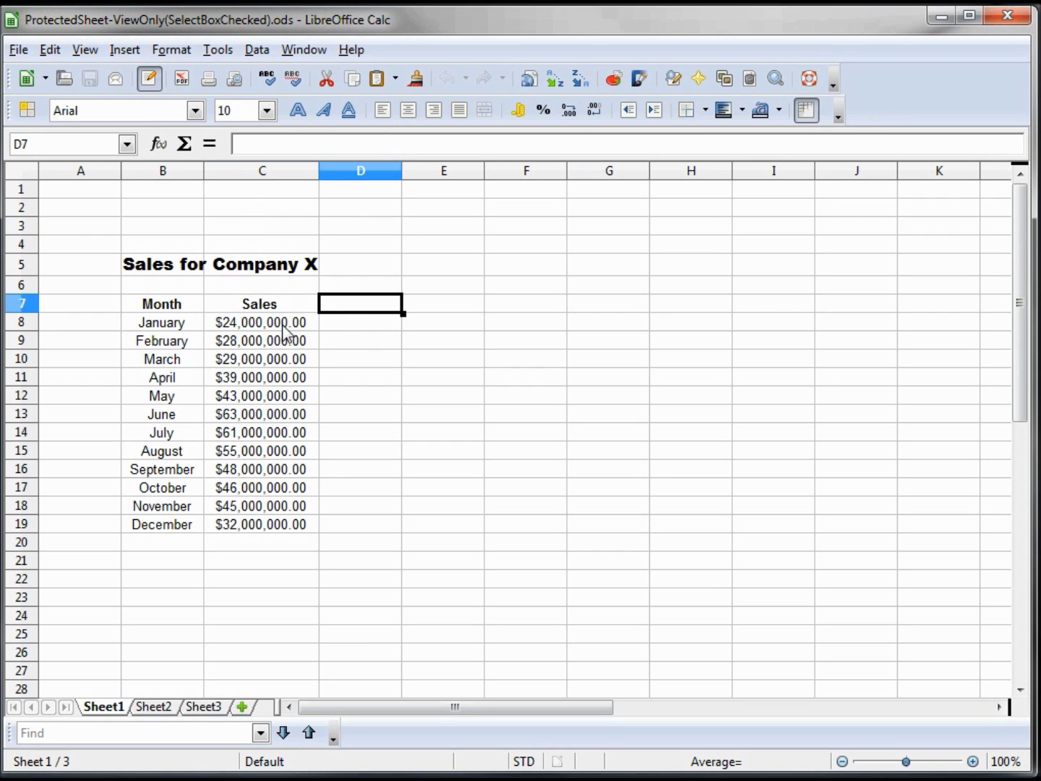
Enter 2,300,000 as January's sales figure in cell C8
left_click(285, 325)
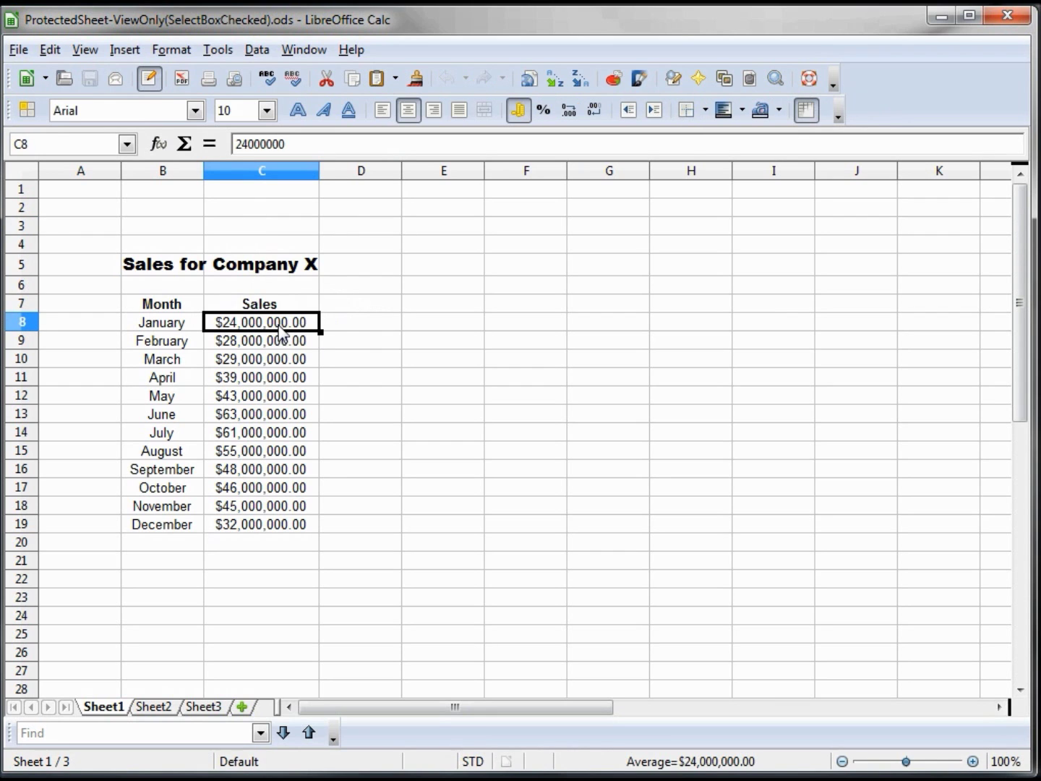
type("2300000")
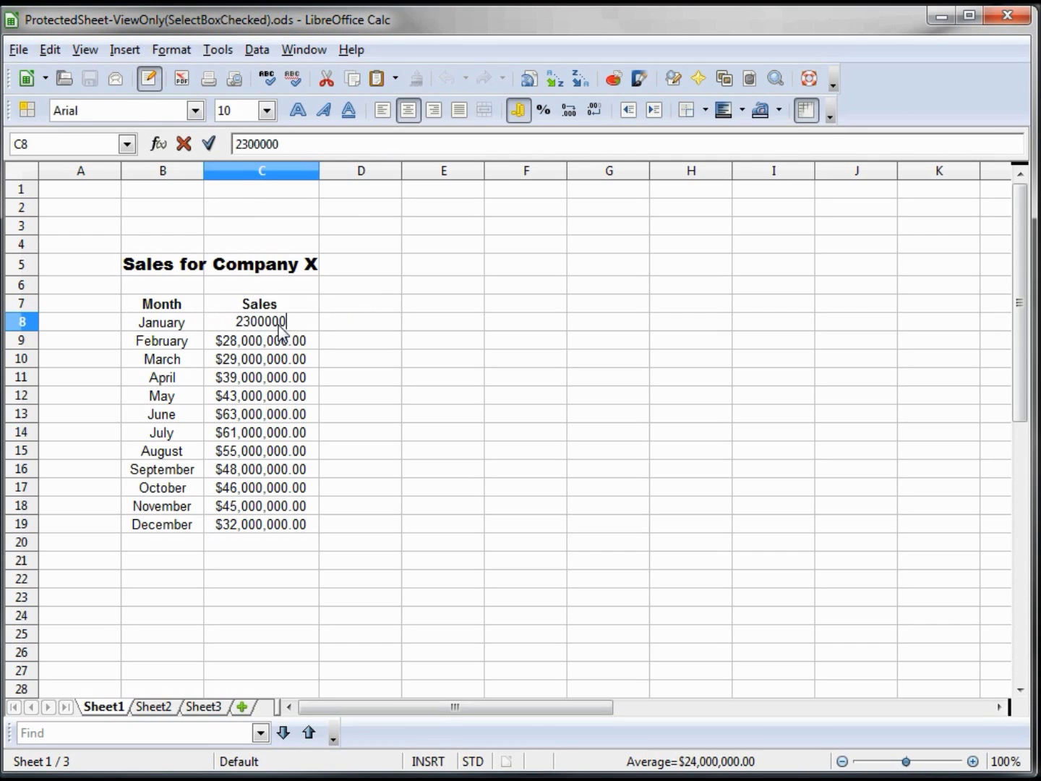
key("Return")
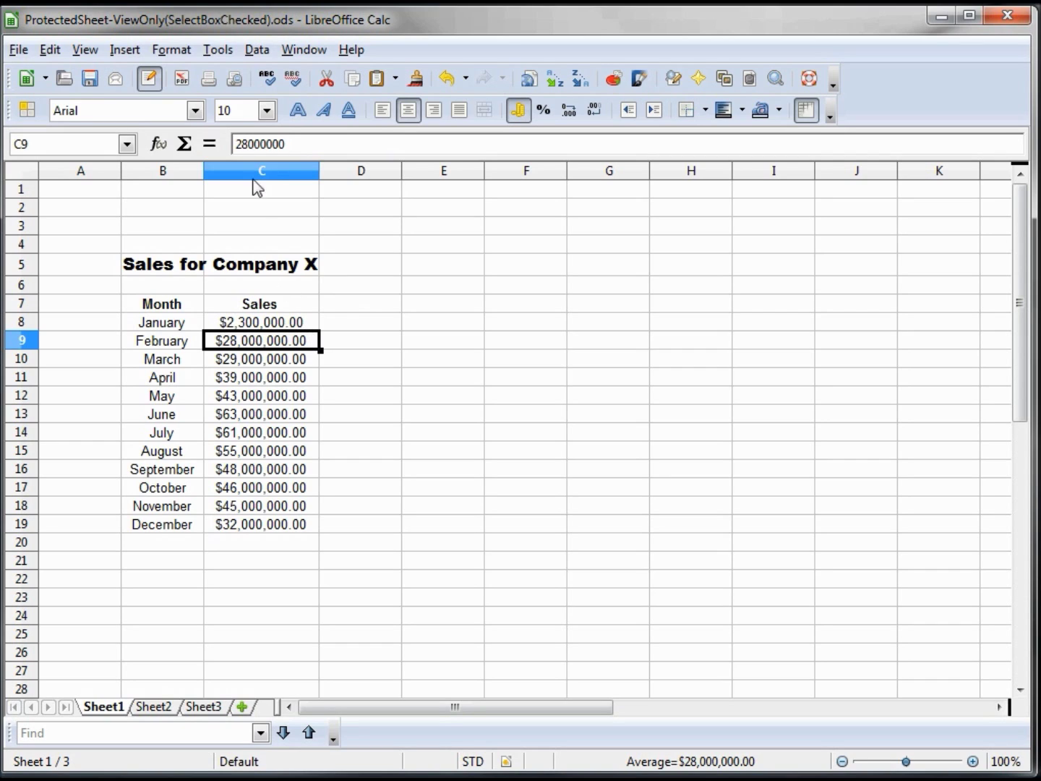
left_click(215, 50)
mouse_move(287, 254)
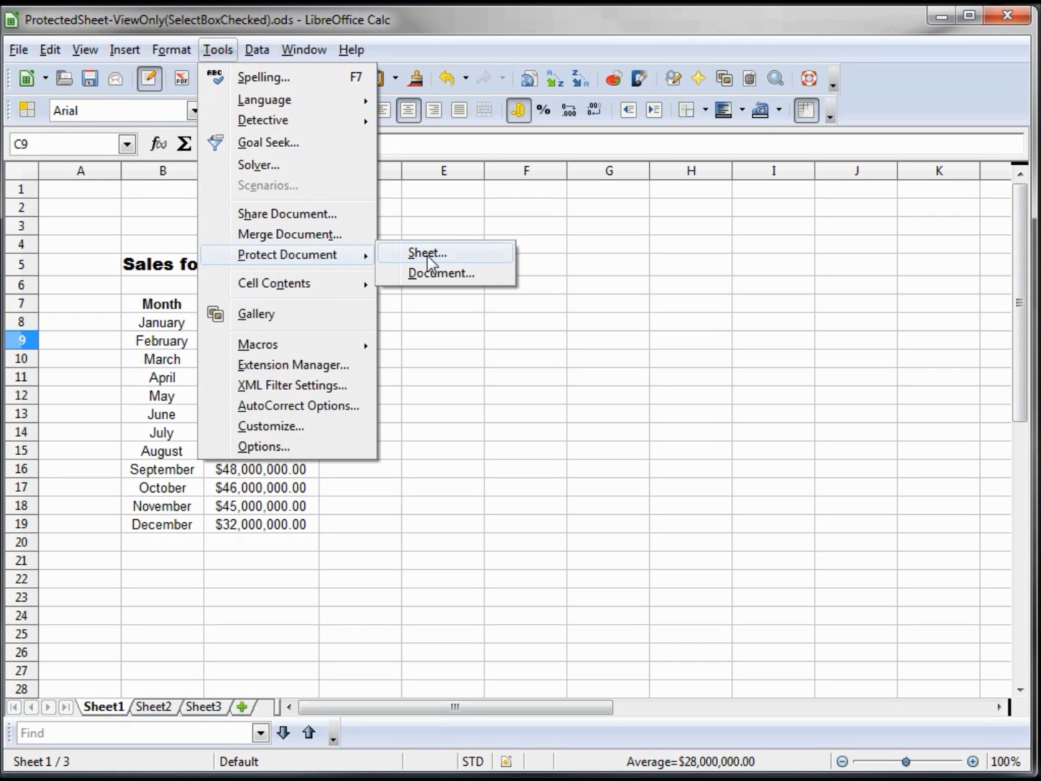
Protect the sheet without a password, keeping both cell-selection options allowed
left_click(429, 258)
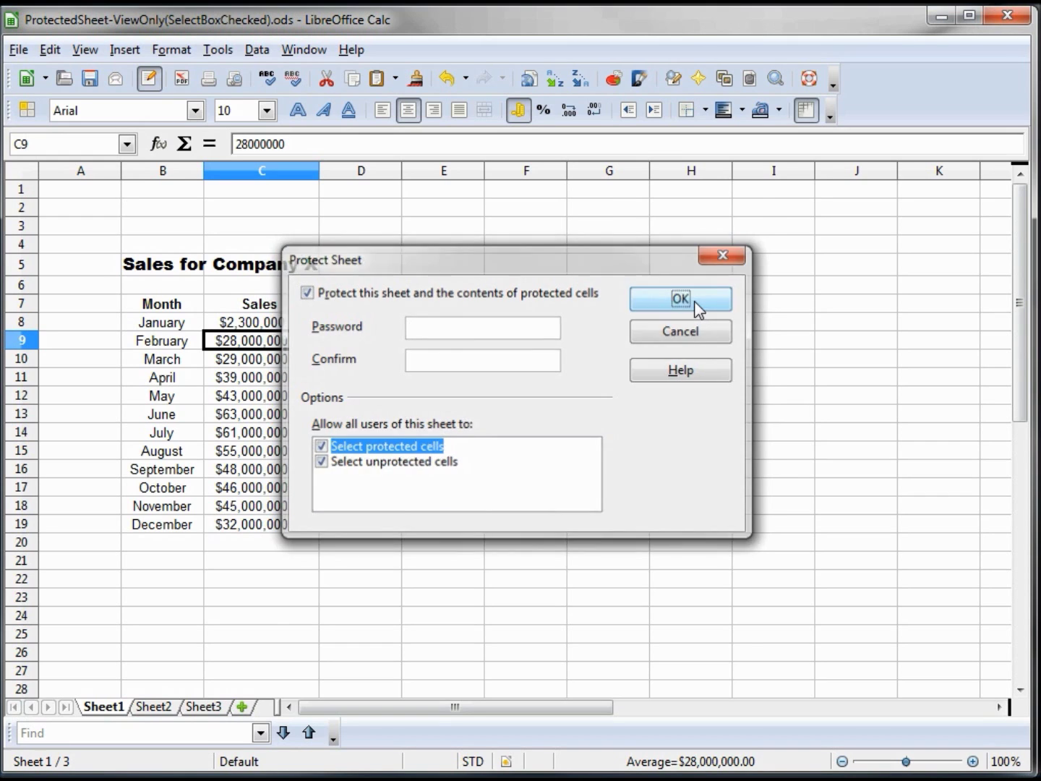
left_click(694, 301)
left_click(355, 344)
left_click(350, 380)
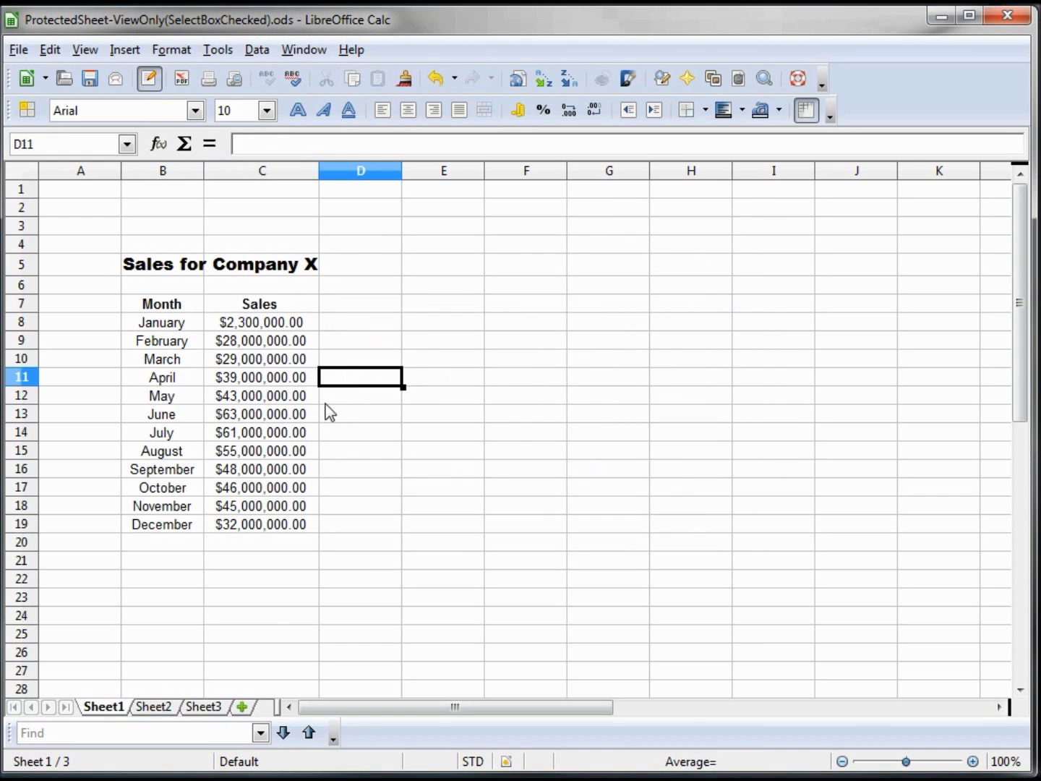
left_click(331, 415)
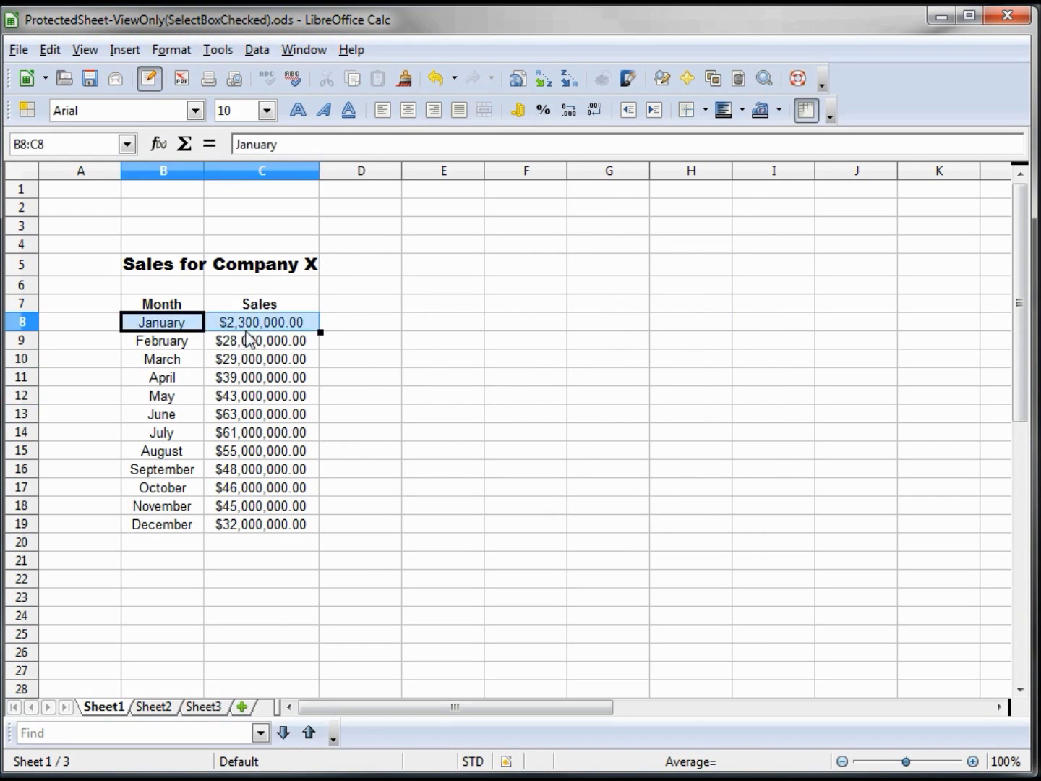
left_click_drag(133, 326, 268, 505)
right_click(257, 388)
left_click(303, 399)
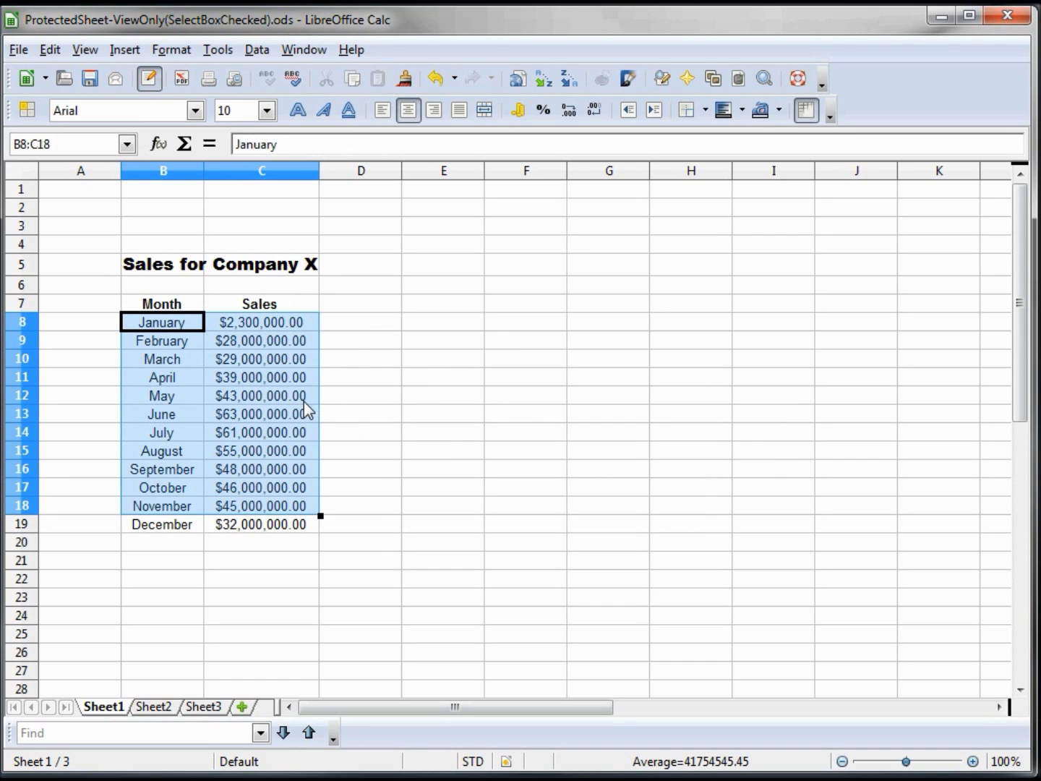
left_click(355, 364)
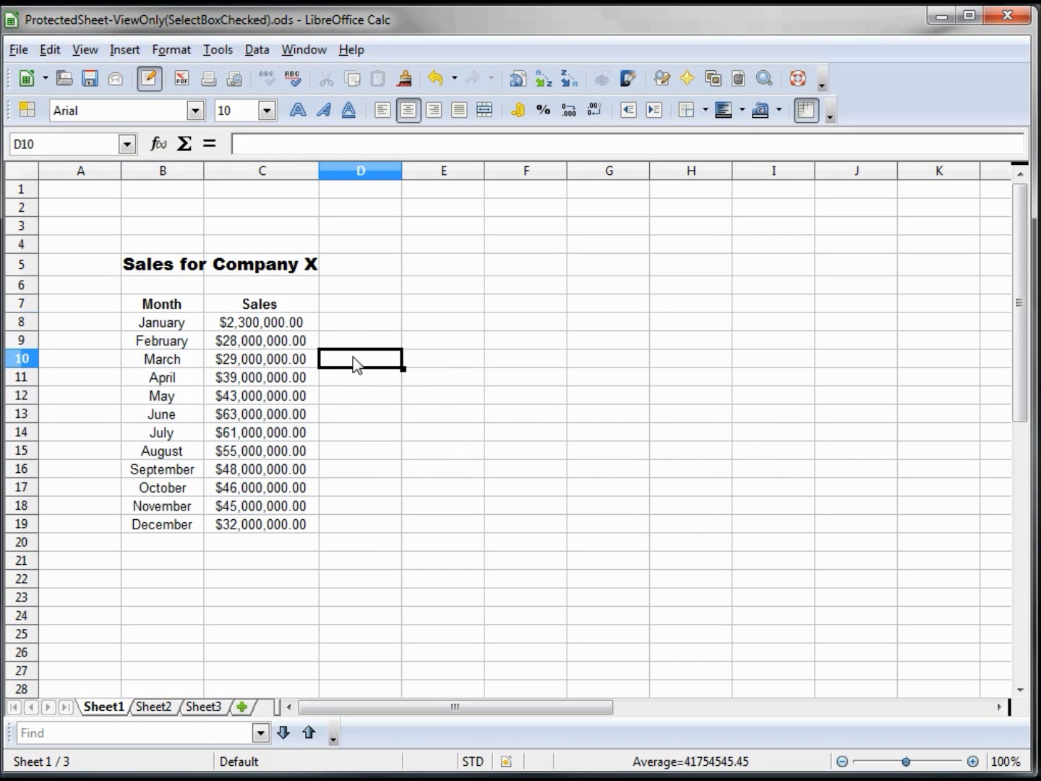
left_click(254, 330)
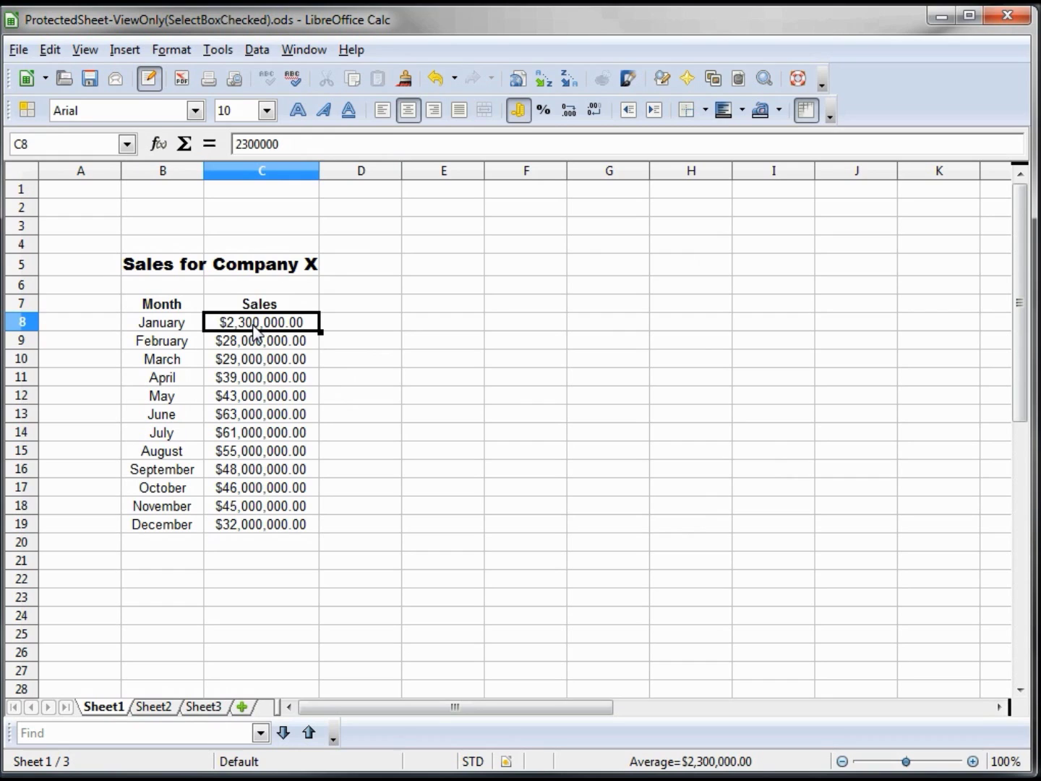
double_click(258, 329)
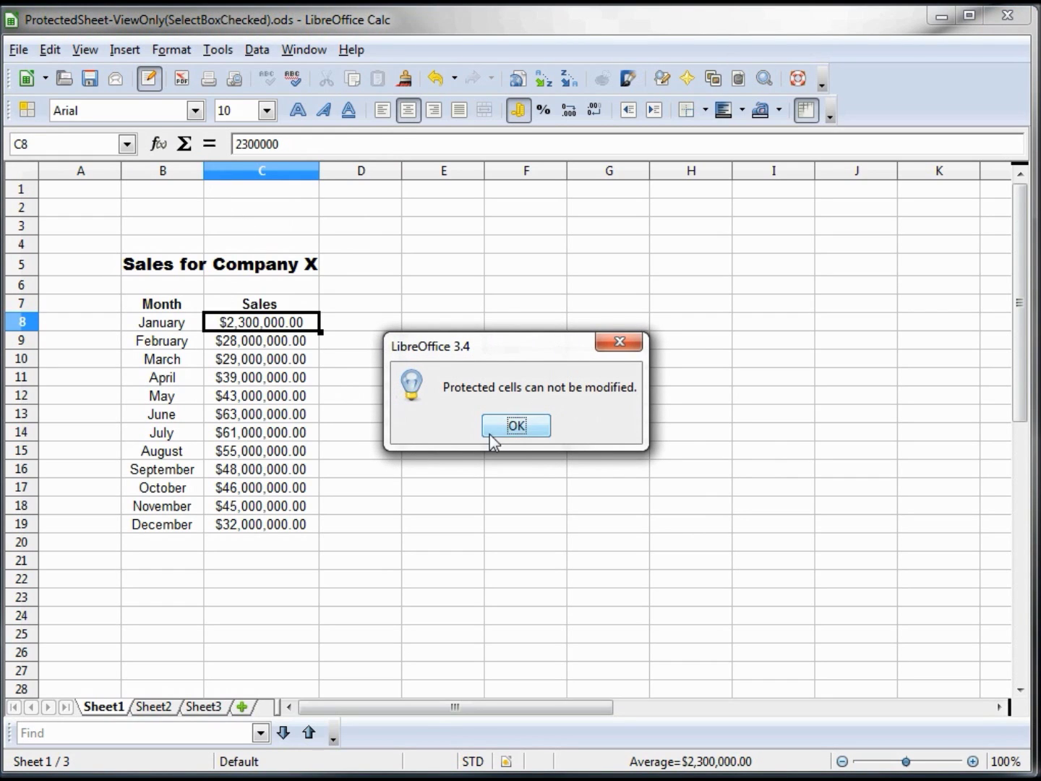
left_click(515, 427)
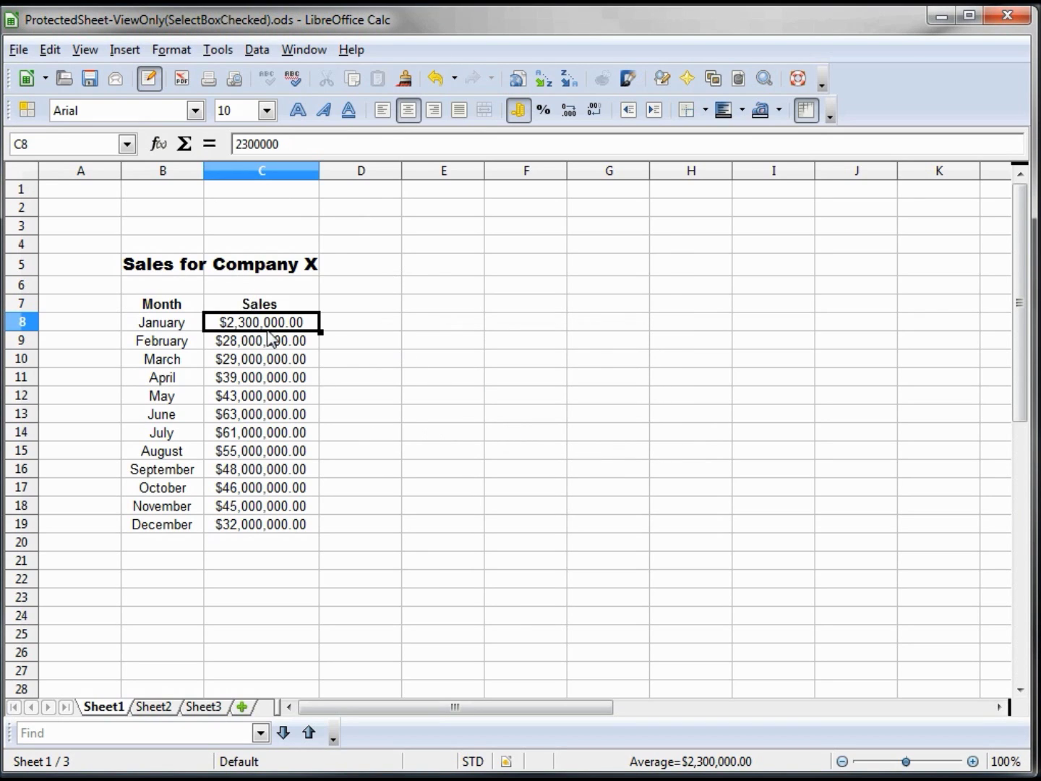
Unprotect the sheet and restore January's sales in C8 to $24,000,000.00
left_click(217, 50)
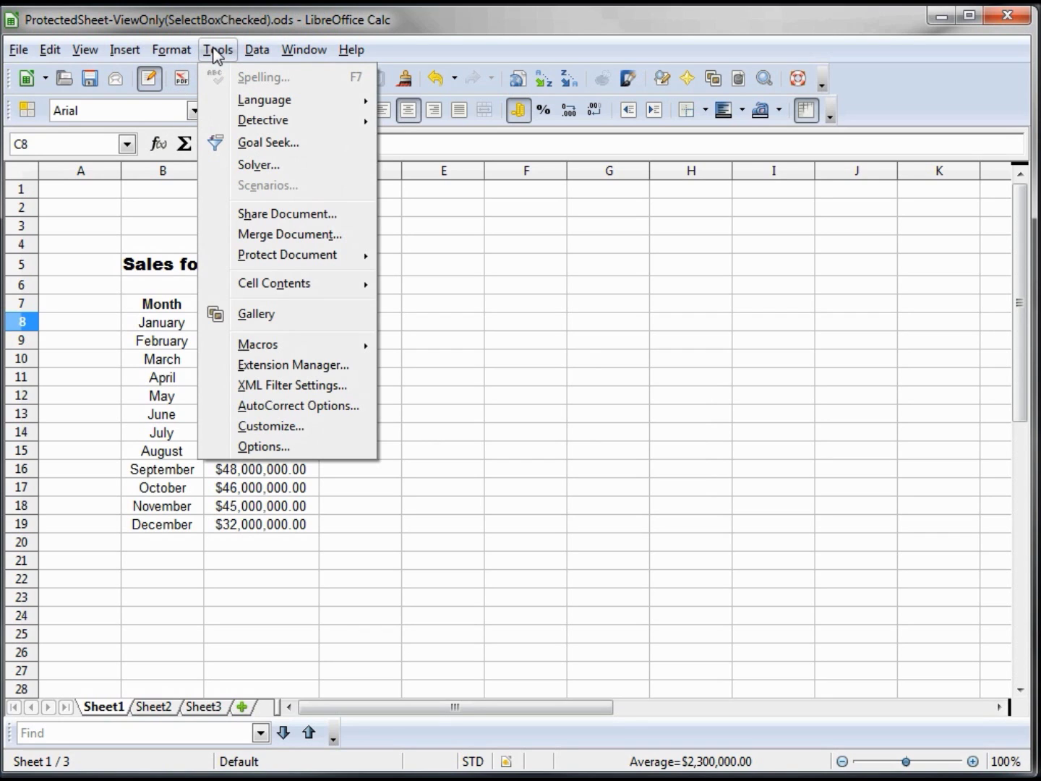
mouse_move(287, 254)
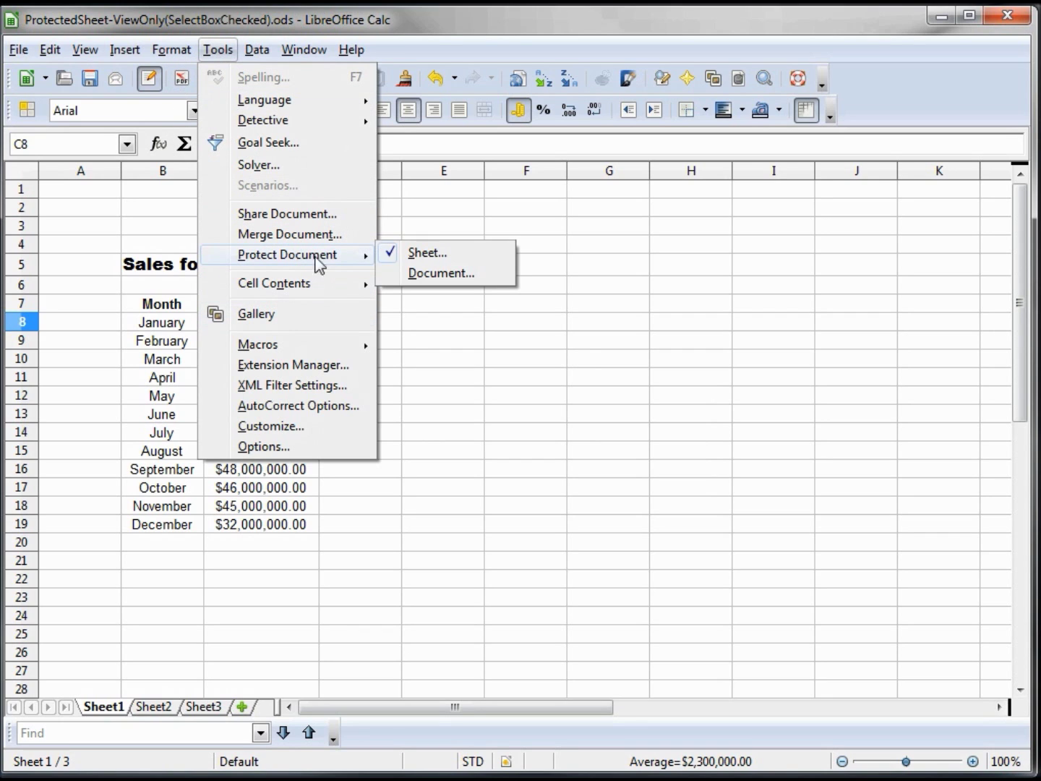
left_click(425, 253)
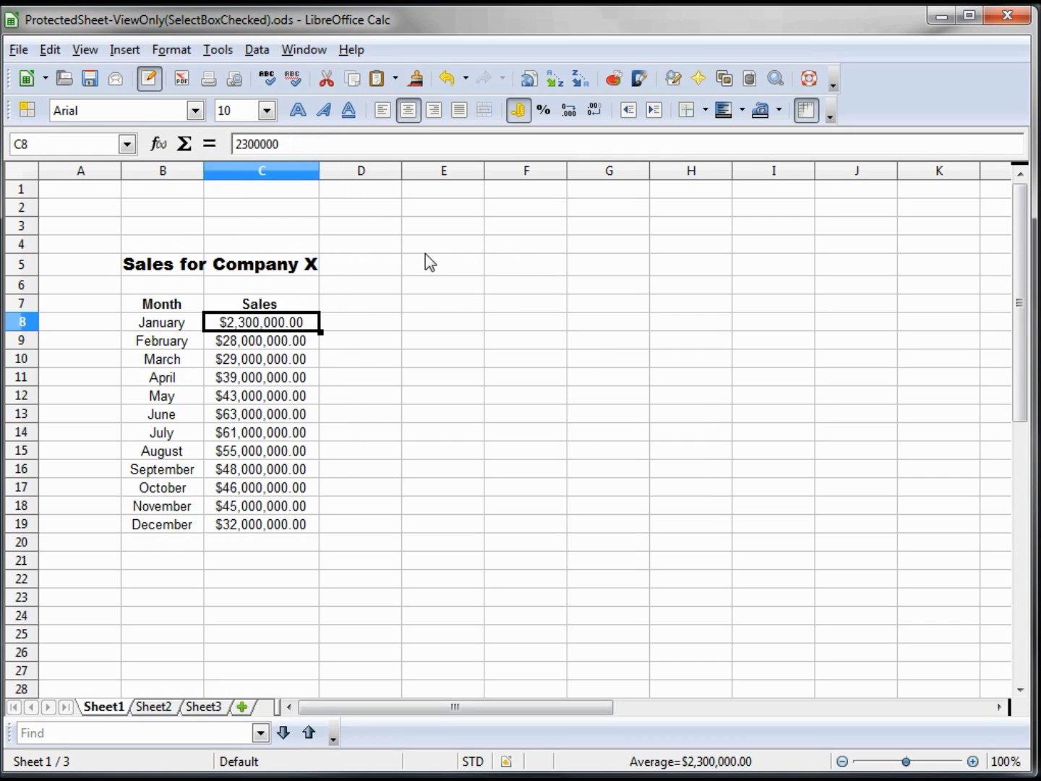
left_click(270, 305)
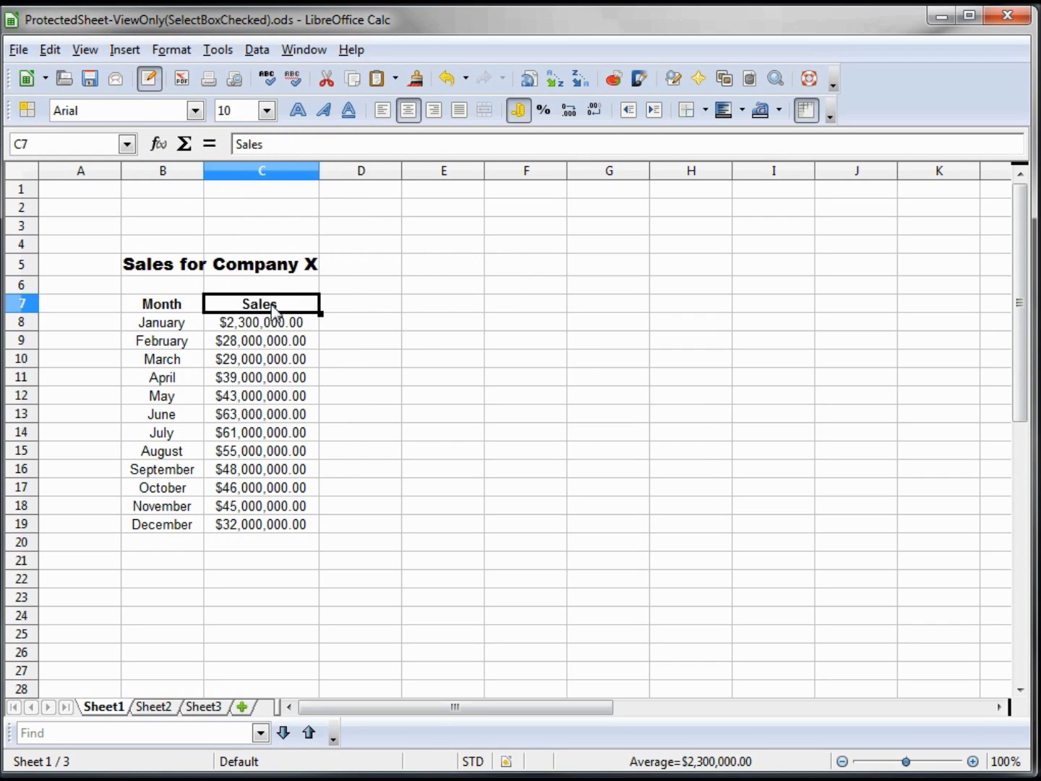
left_click(261, 341)
type("2")
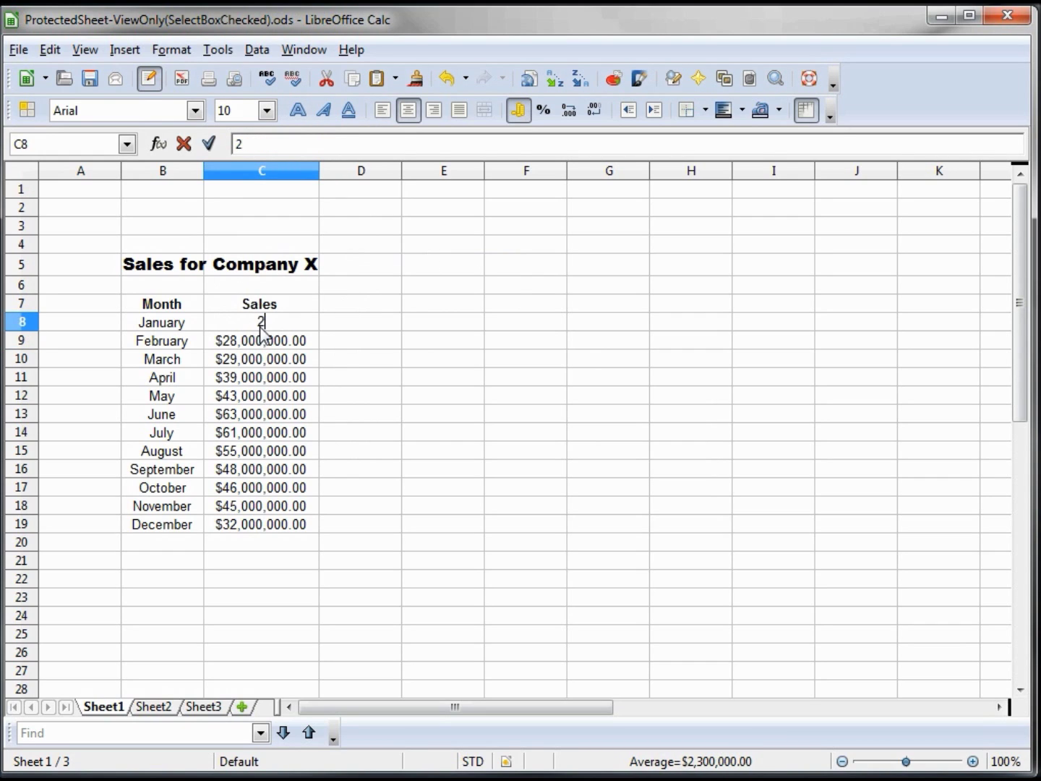
type("40000000")
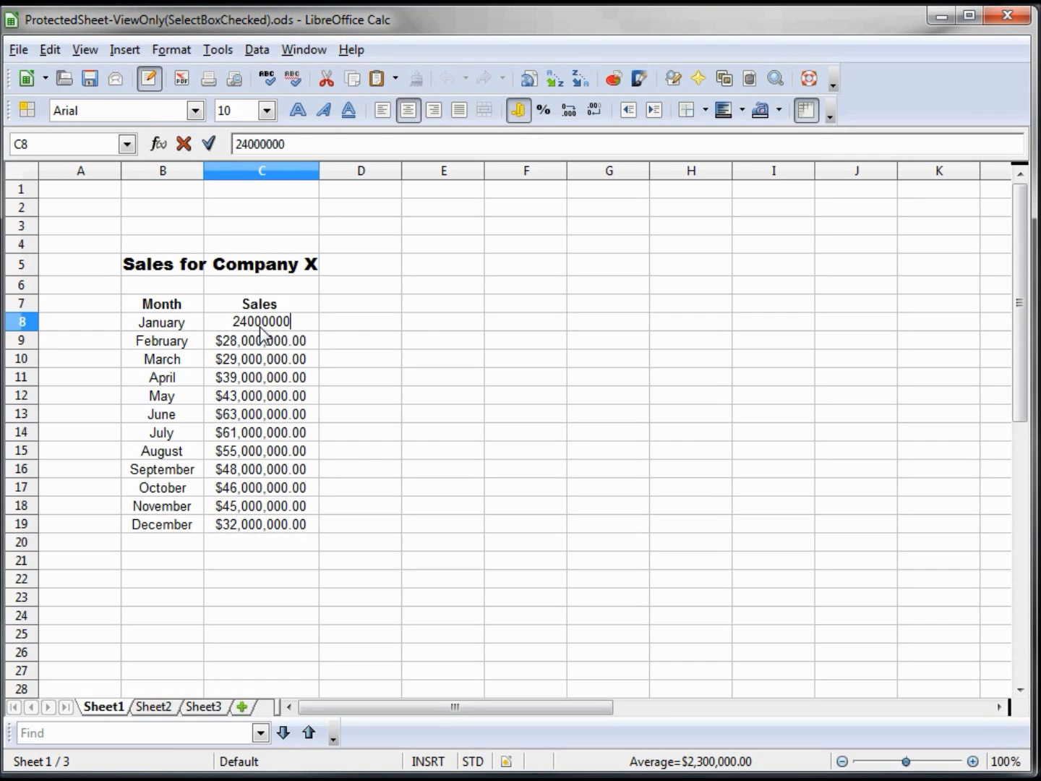
key("Return")
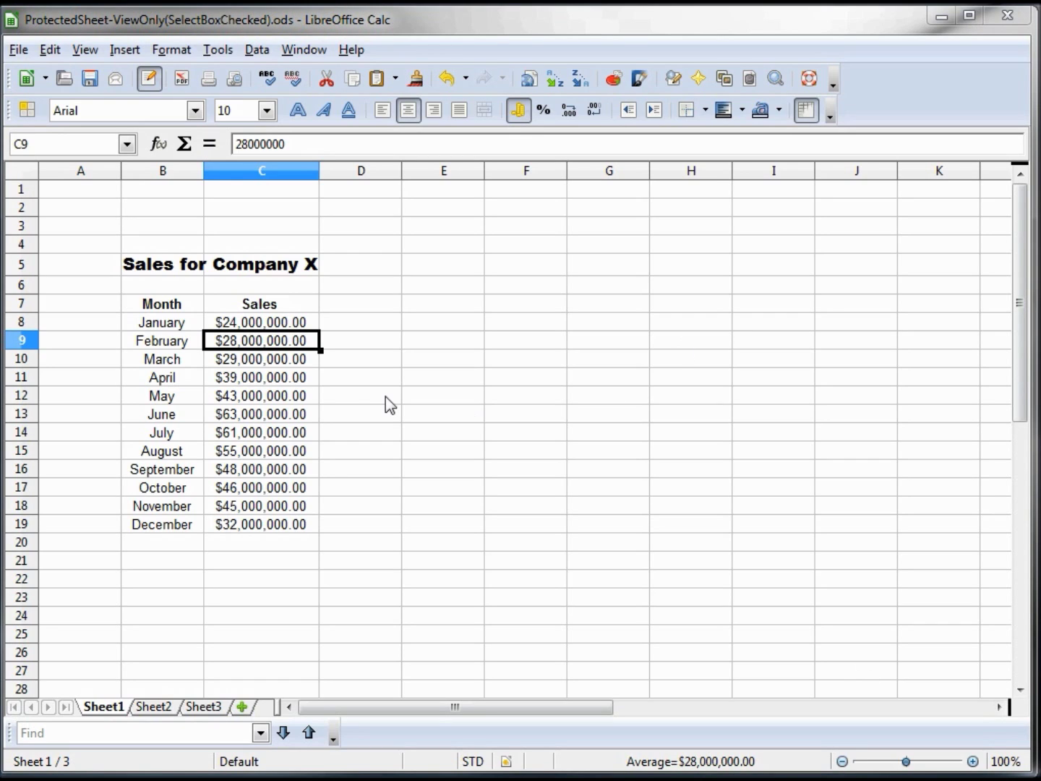
Re-protect the sheet with 'Select protected cells' and 'Select unprotected cells' both unchecked
left_click(252, 366)
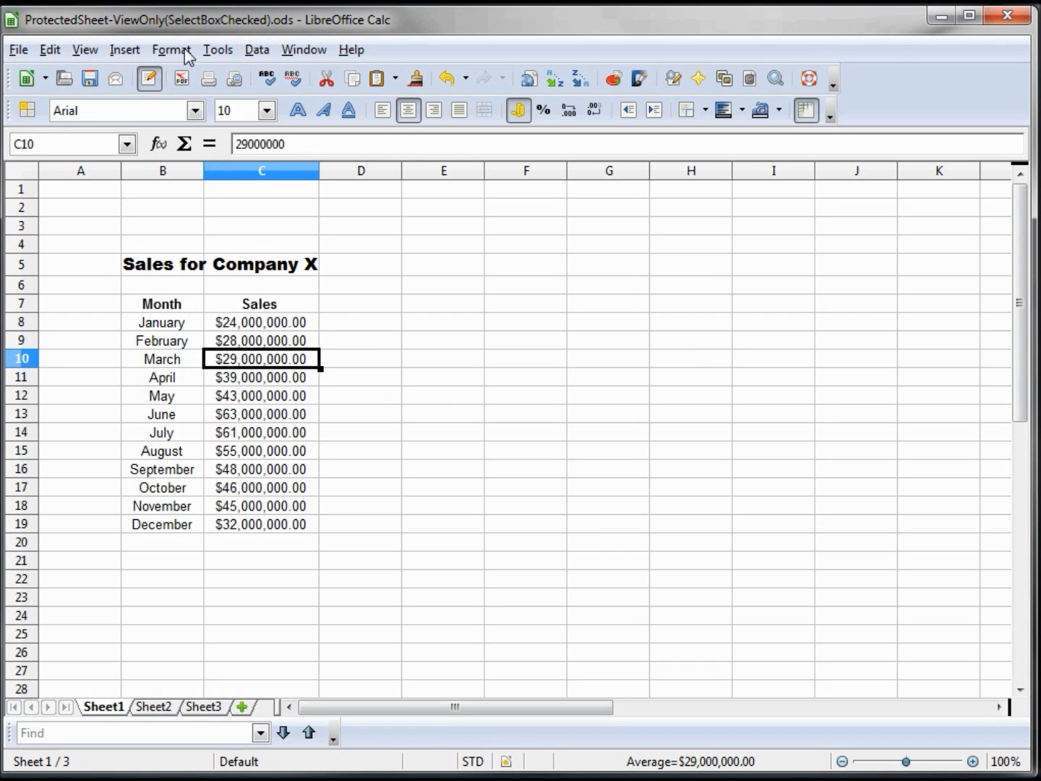
left_click(218, 48)
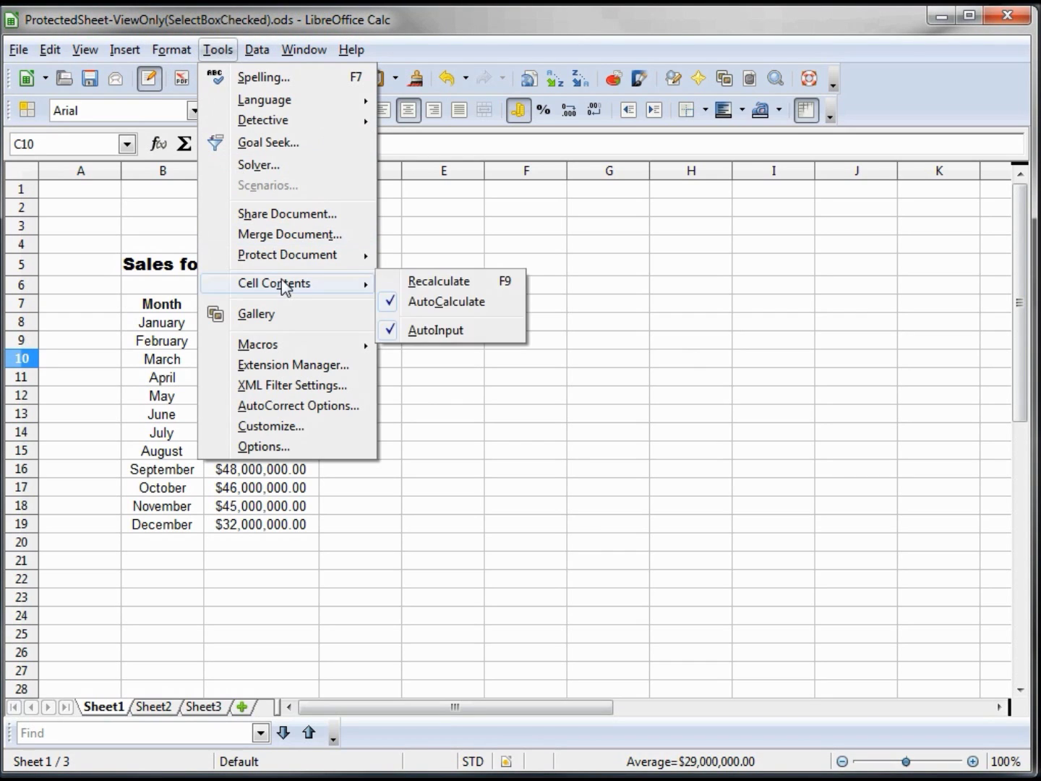
mouse_move(287, 254)
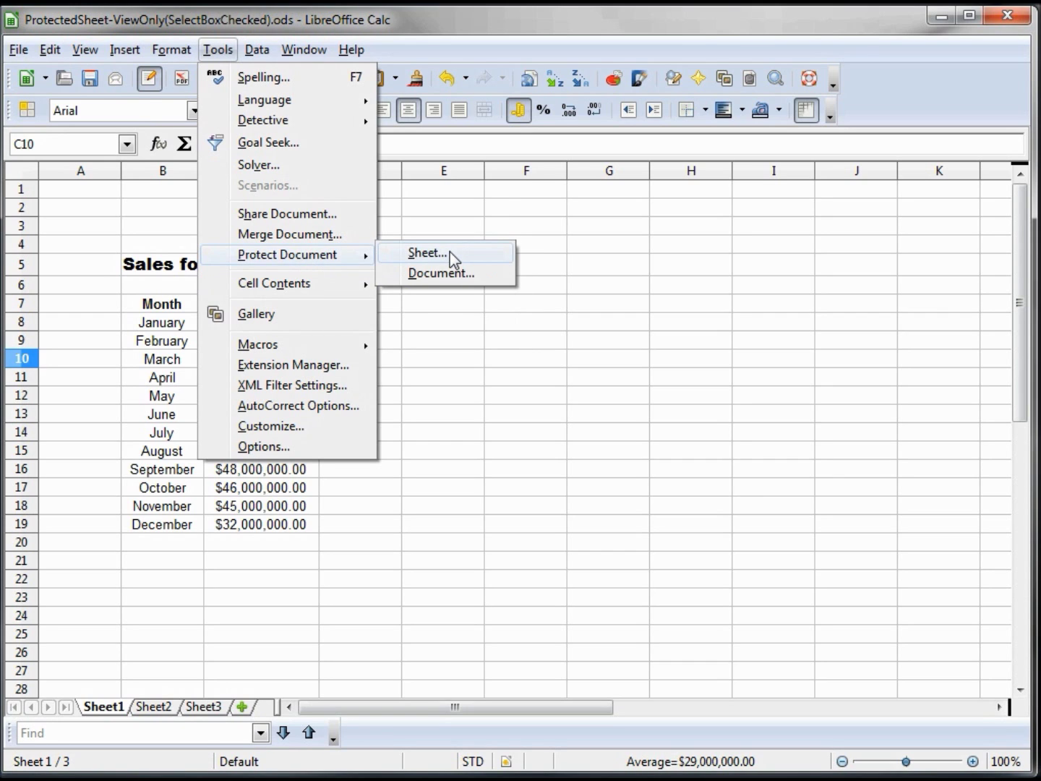
left_click(450, 251)
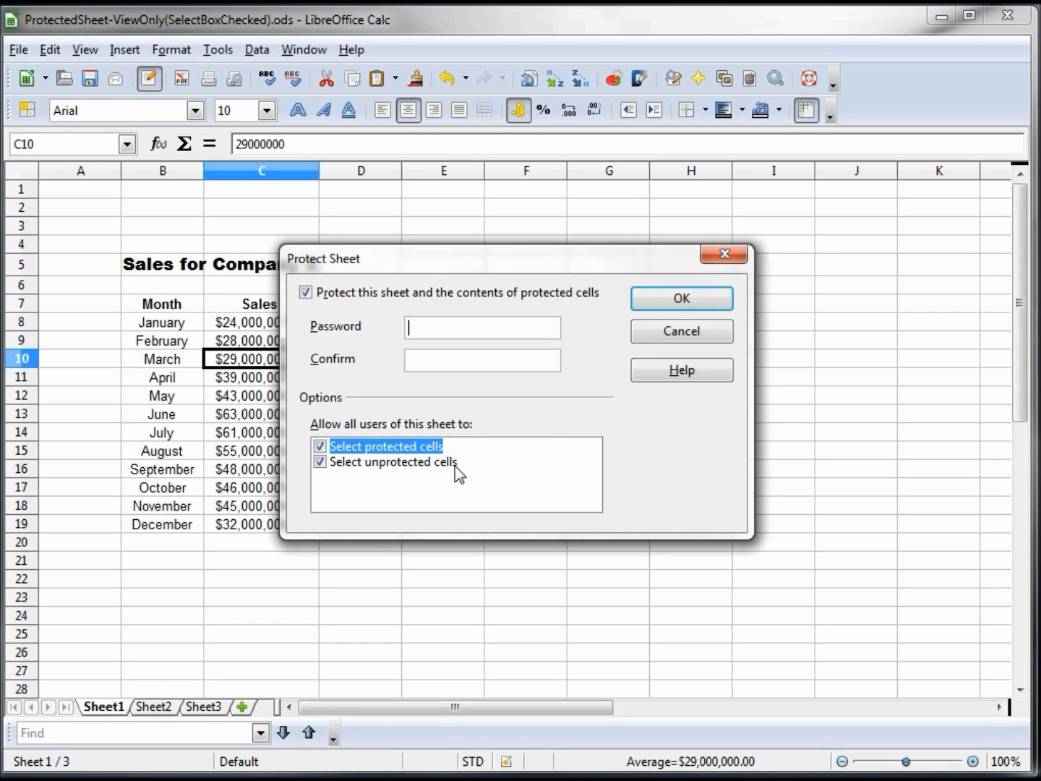
left_click(320, 446)
left_click(320, 461)
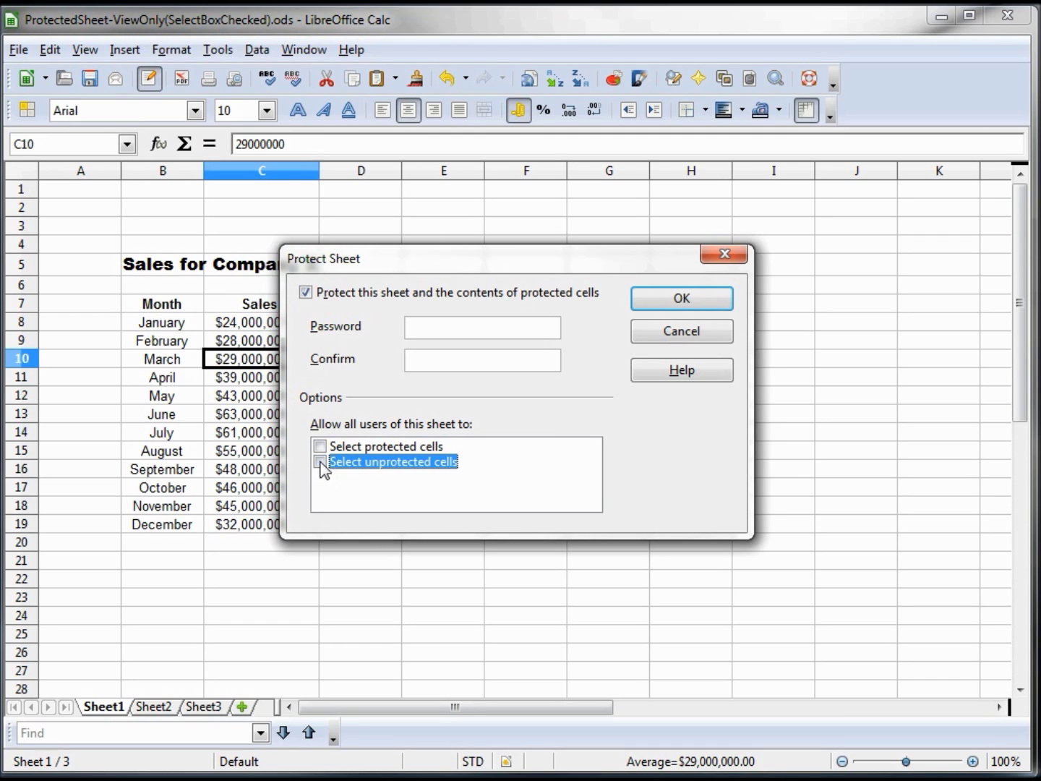
left_click(689, 301)
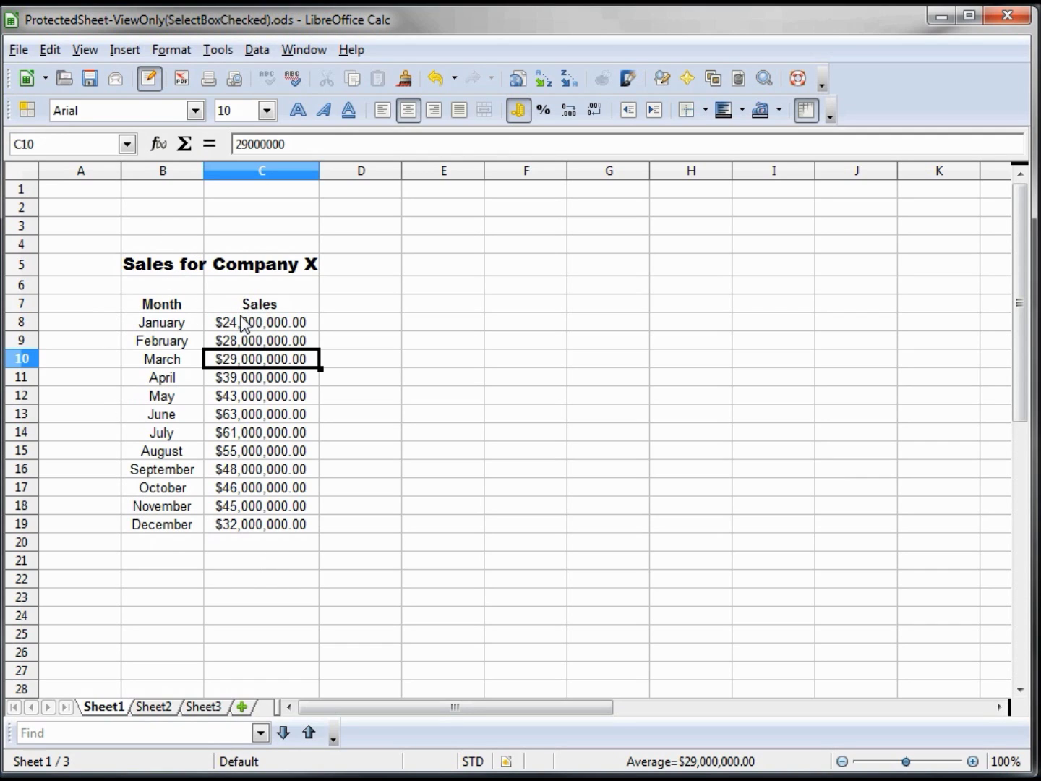
Turn off sheet protection and confirm cells C9 and C13 are selectable
left_click(218, 51)
mouse_move(287, 255)
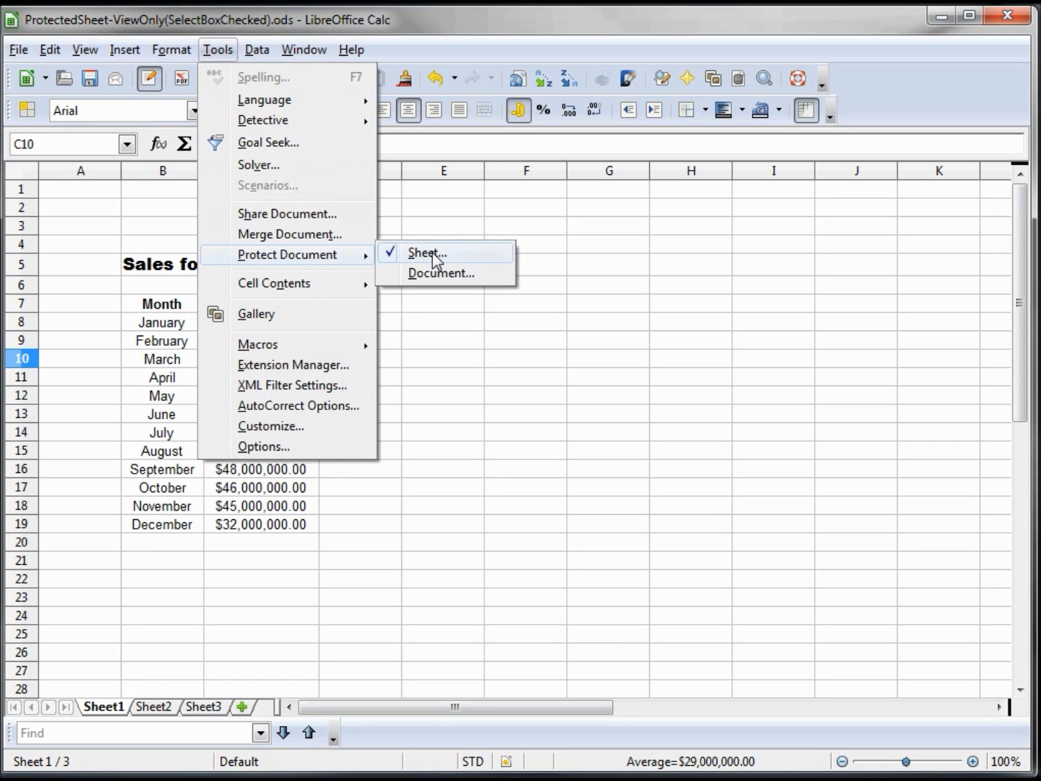
left_click(434, 255)
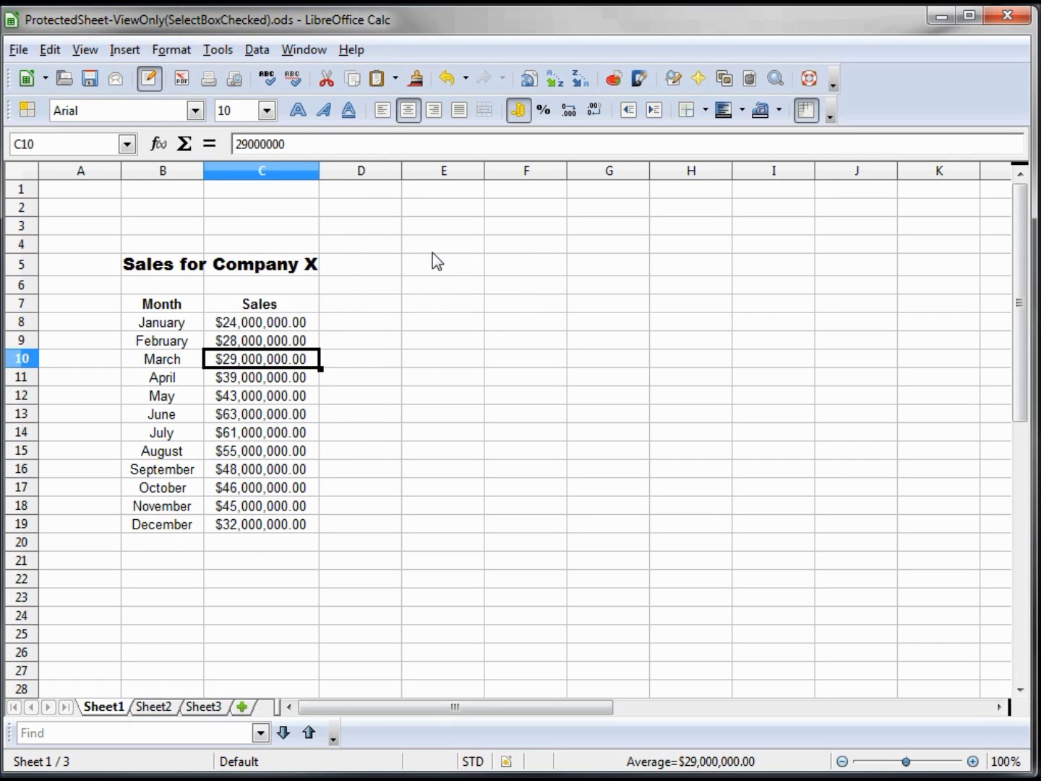
left_click(241, 345)
left_click(269, 415)
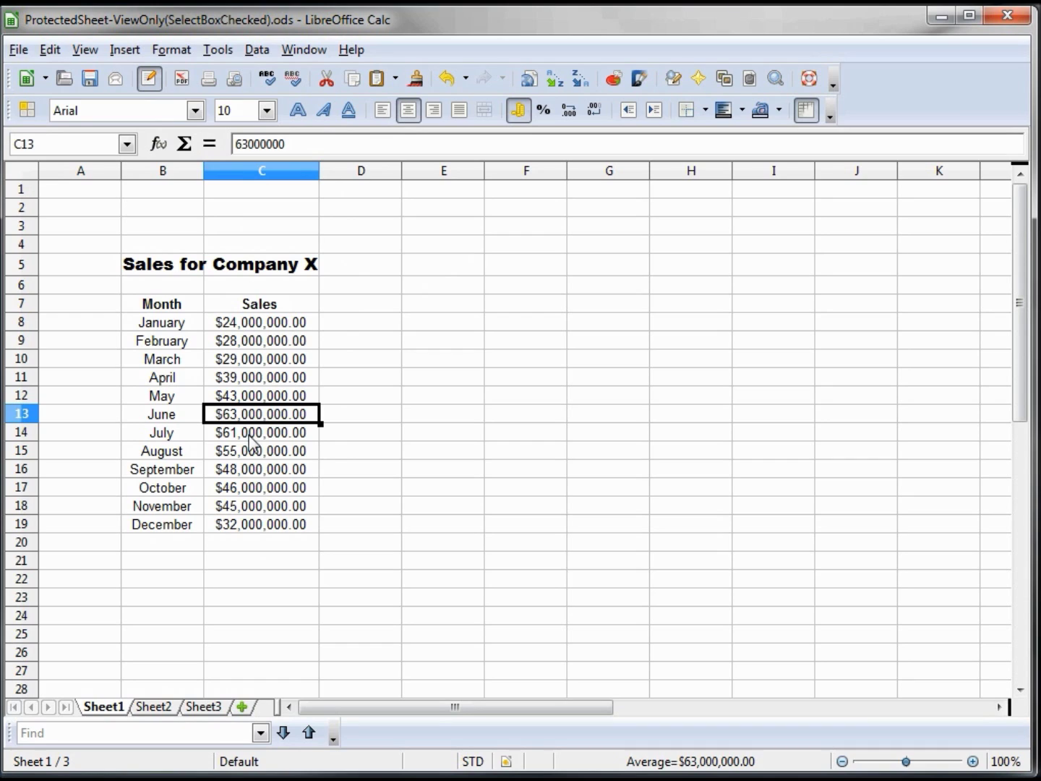